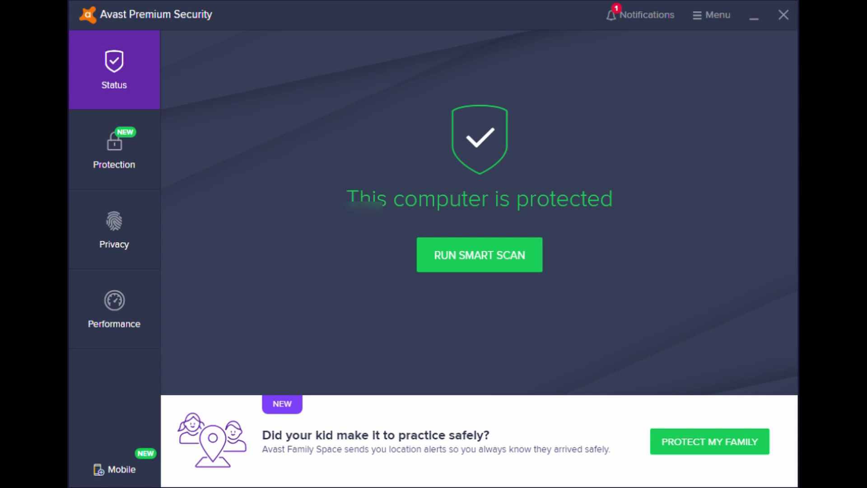
# - Find the blackMiner device's IP, 192.168.1.67, in Avast's Wi-Fi Inspector, then close Avast
pyautogui.click(125, 146)
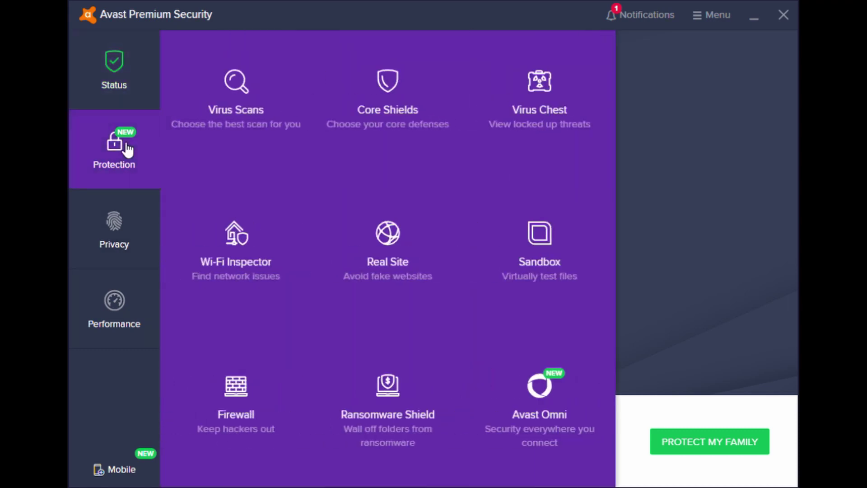
pyautogui.click(238, 235)
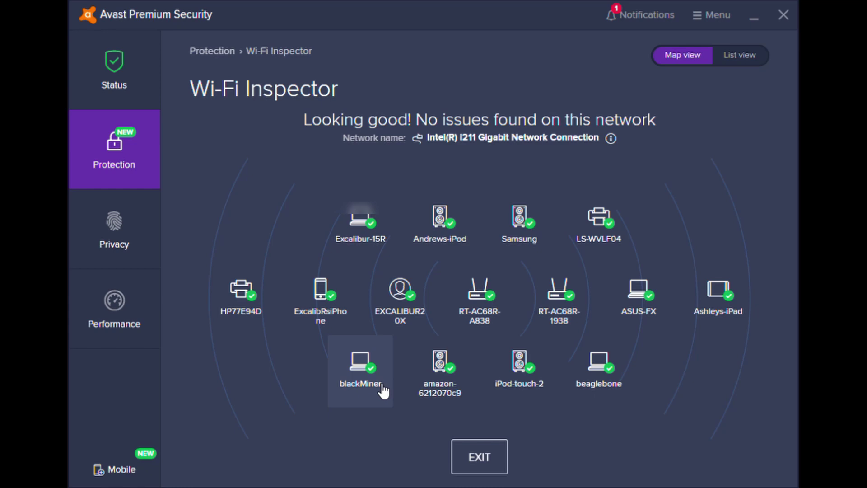
pyautogui.click(368, 389)
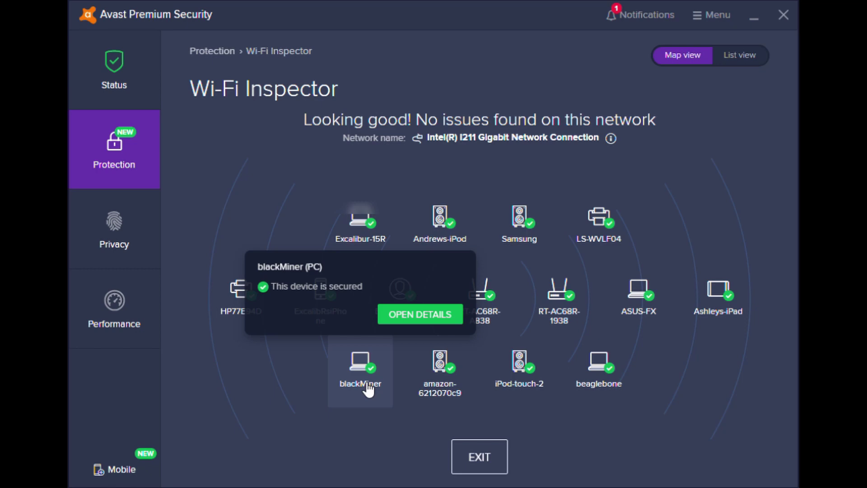
pyautogui.click(419, 316)
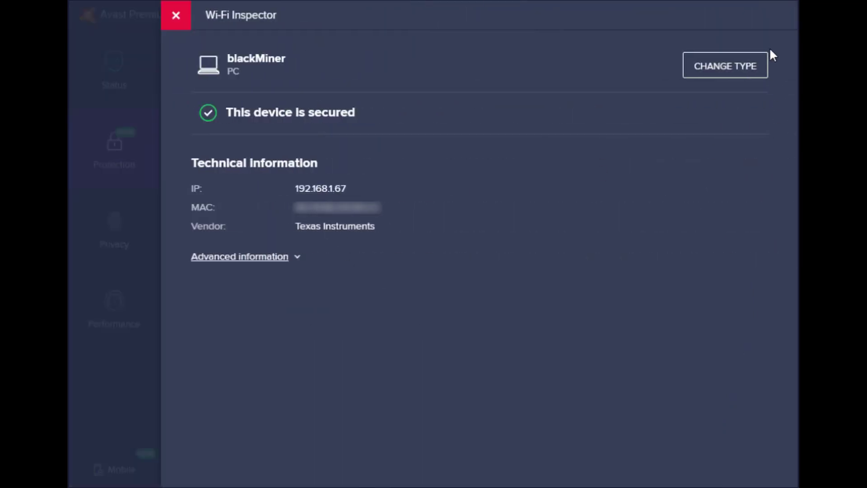
pyautogui.click(176, 16)
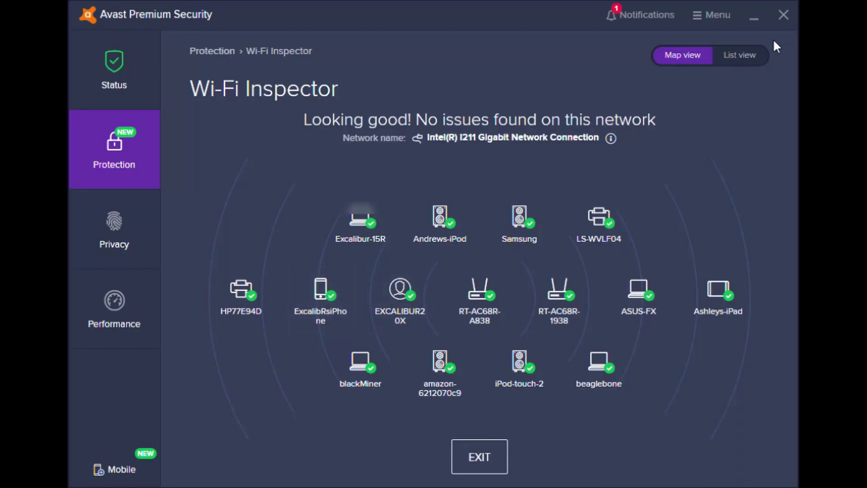
pyautogui.click(783, 17)
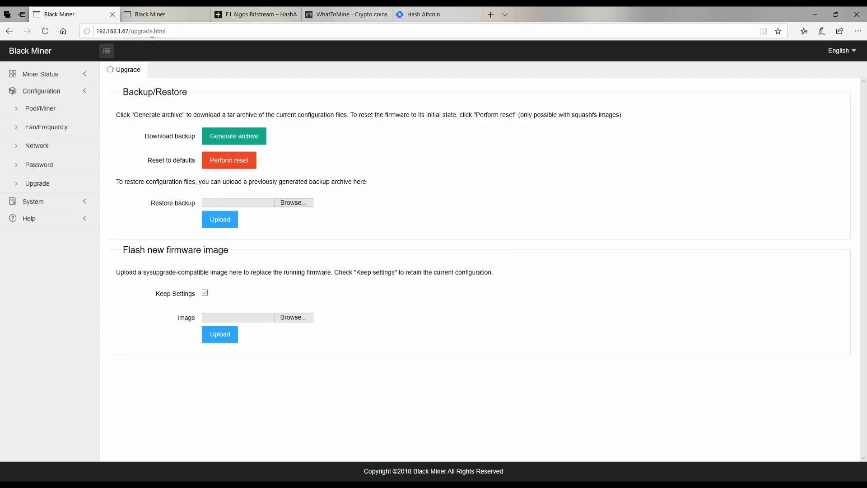
pyautogui.click(45, 109)
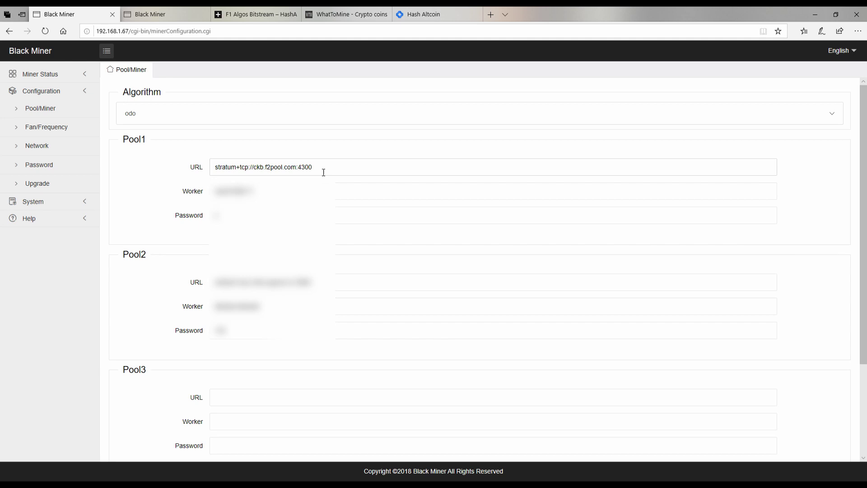
pyautogui.click(155, 14)
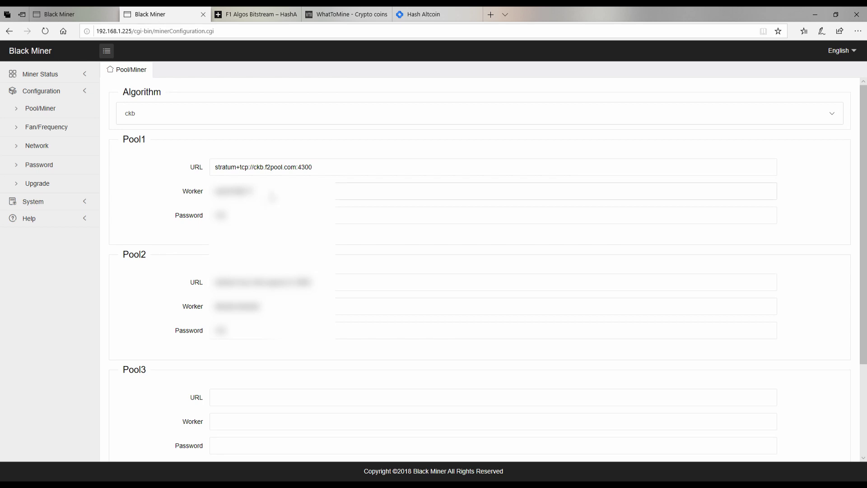
pyautogui.click(71, 18)
pyautogui.click(187, 116)
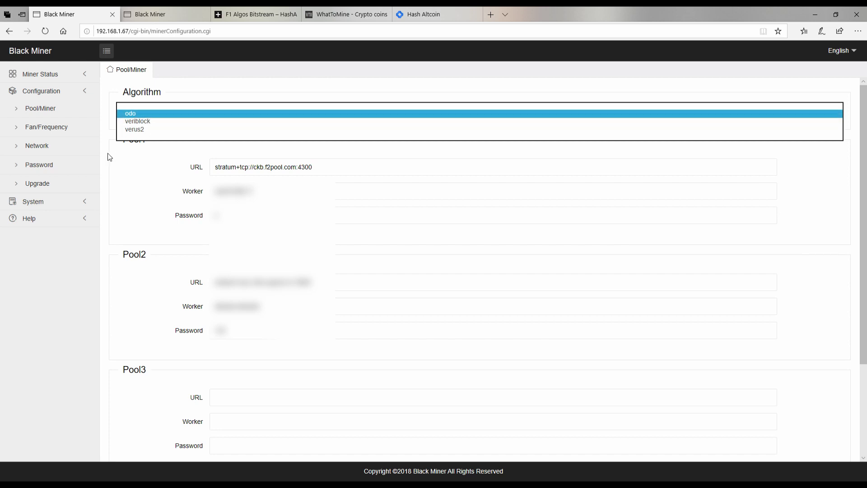
pyautogui.click(38, 183)
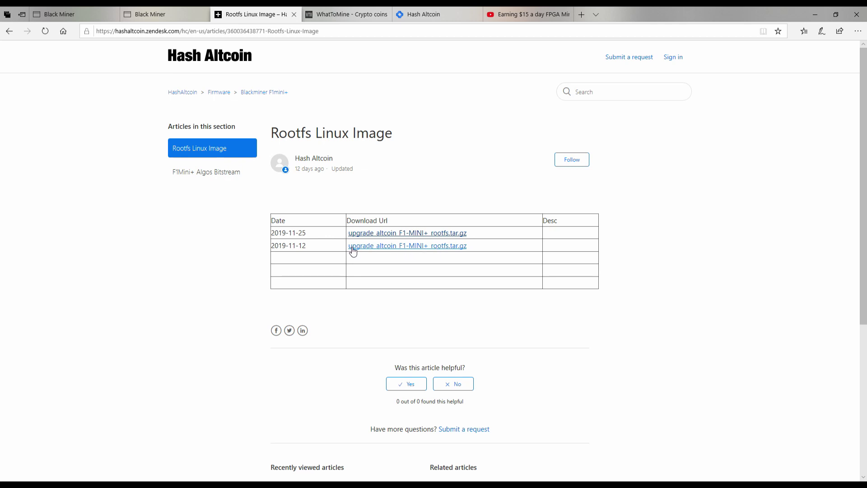
# - Save the 2019-11-25 upgrade_altcoin_F1-MINI+_rootfs.tar.gz image and return to the miner's Upgrade page
pyautogui.click(399, 233)
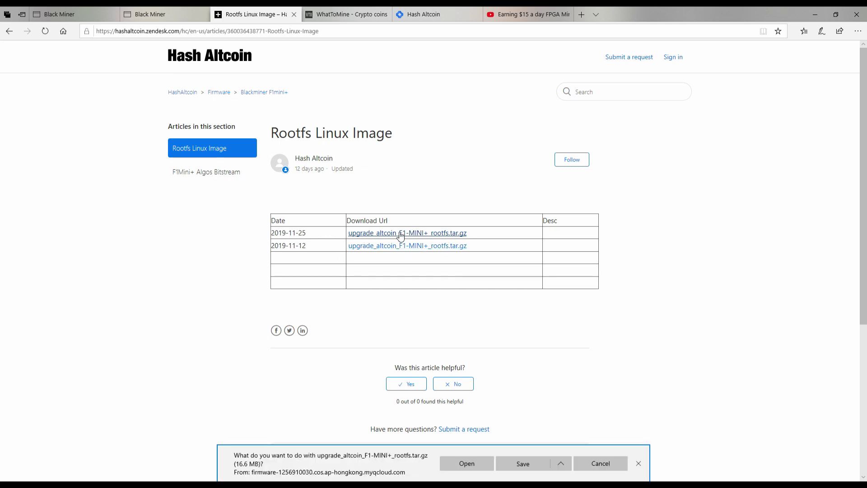
pyautogui.click(524, 464)
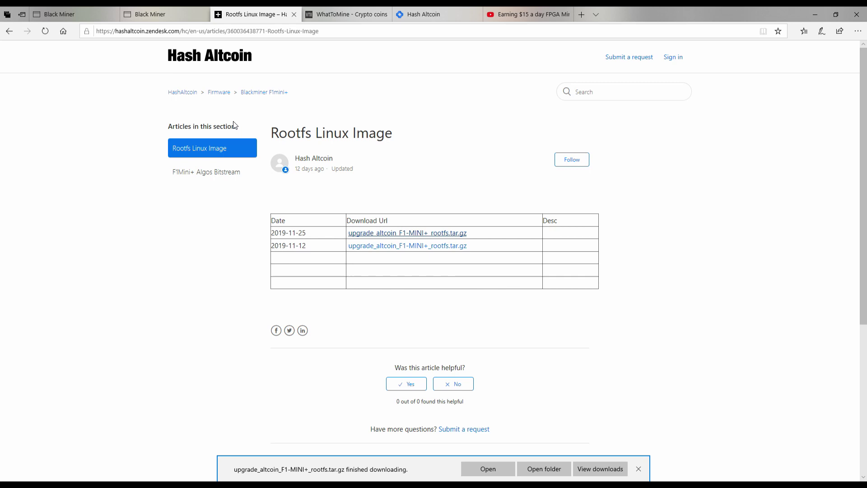
pyautogui.click(77, 14)
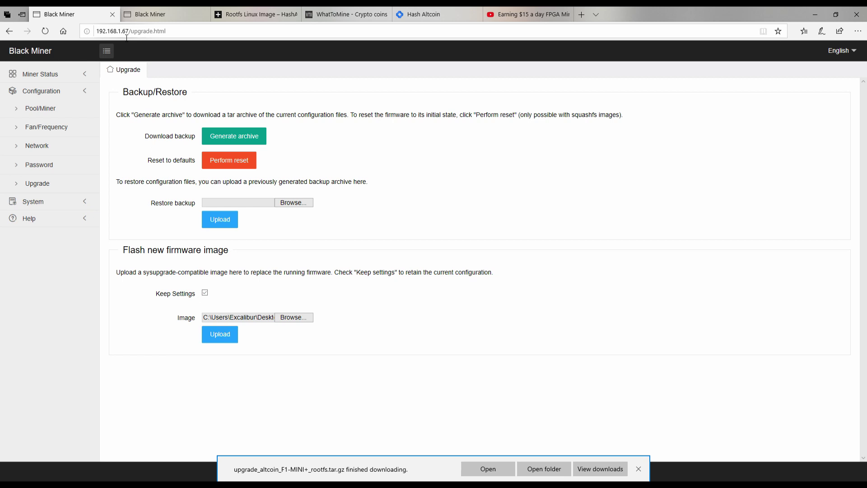
# - Flash upgrade_altcoin_F1-MINI+_rootfs.tar.gz to the miner and reload once it shows file system 2019-11-25
pyautogui.click(289, 318)
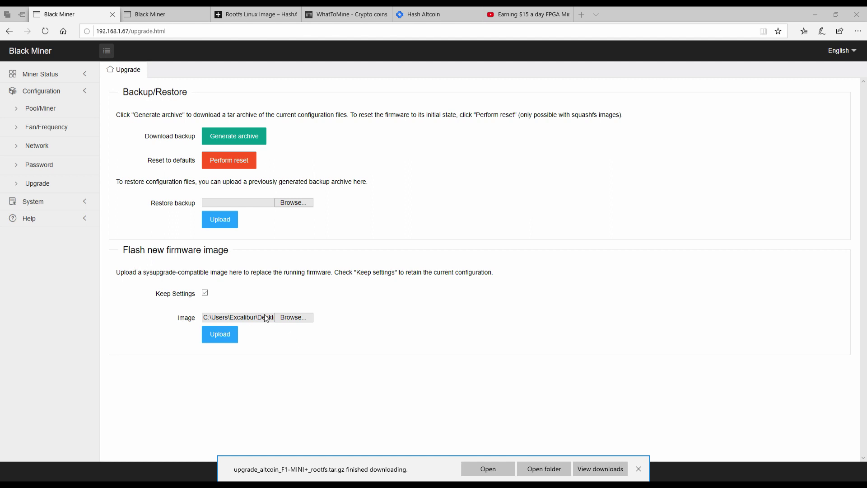
pyautogui.click(222, 336)
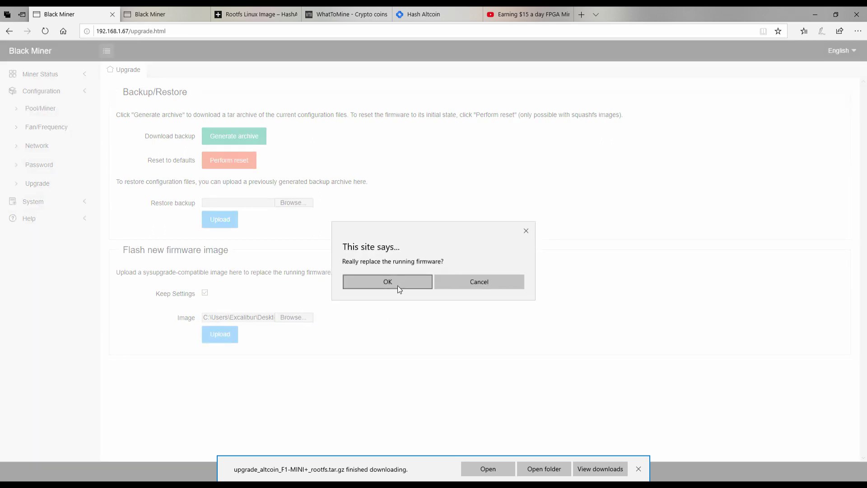
pyautogui.click(398, 286)
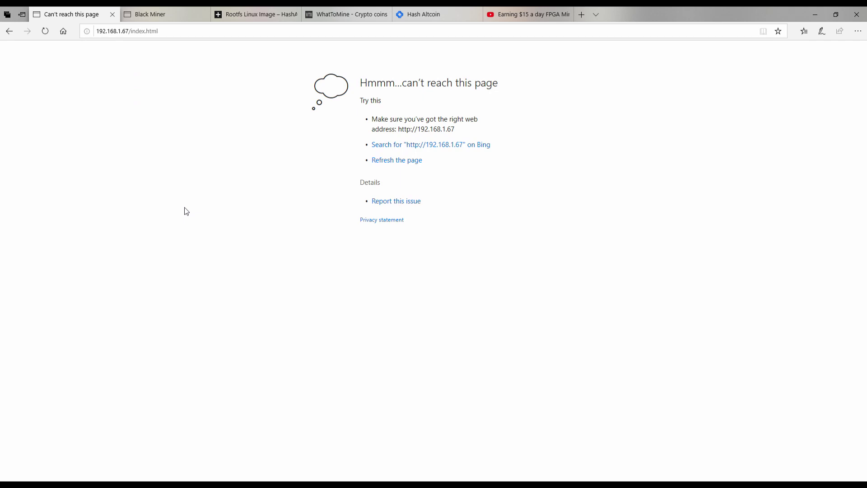
pyautogui.press('F5')
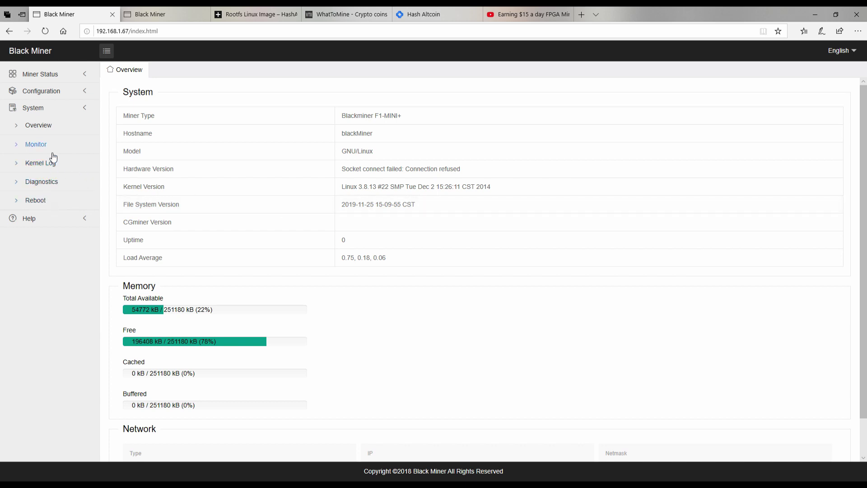
# - Go to the miner's Pool/Miner configuration page under Configuration
pyautogui.click(44, 92)
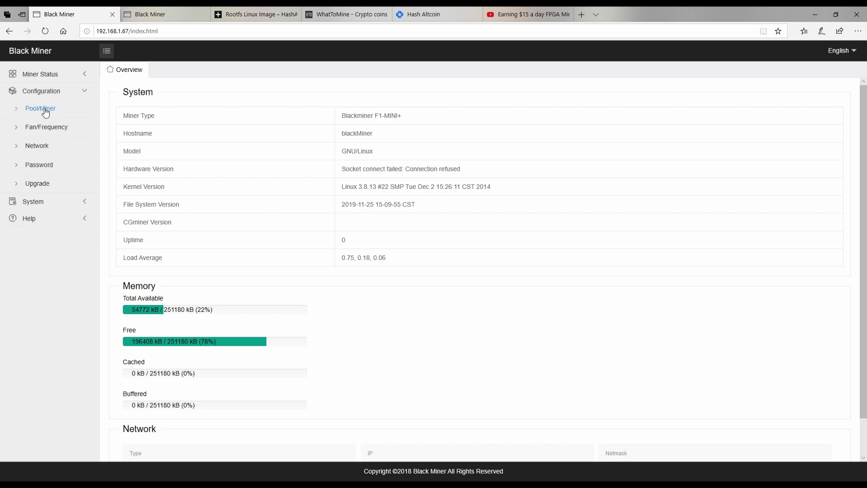
pyautogui.click(43, 111)
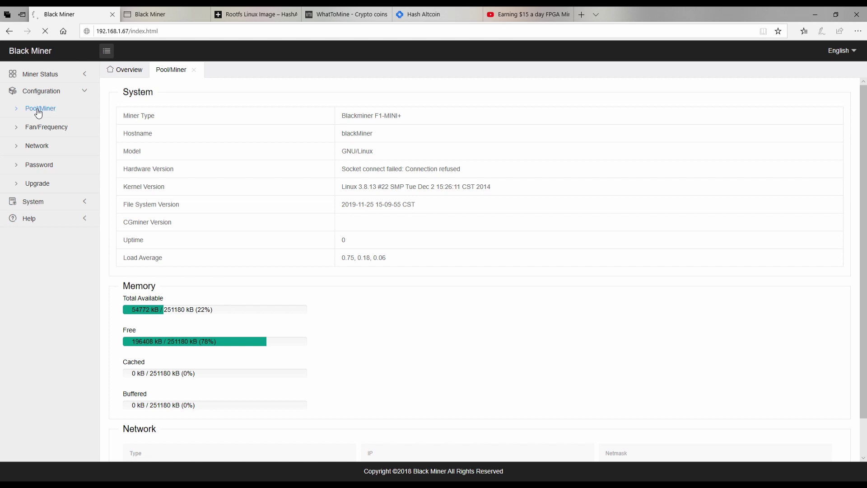
pyautogui.click(36, 130)
pyautogui.click(37, 109)
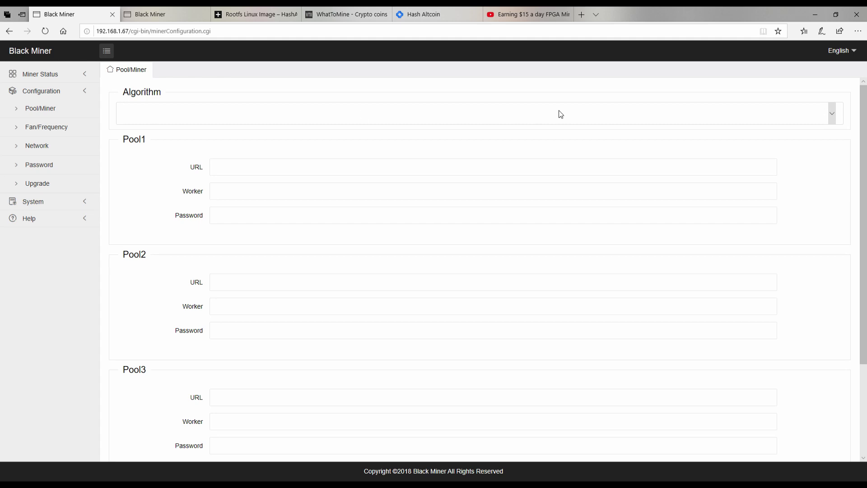
# - Check the Algorithm list (odo, veriblock, verus2) and leave odo selected
pyautogui.click(825, 118)
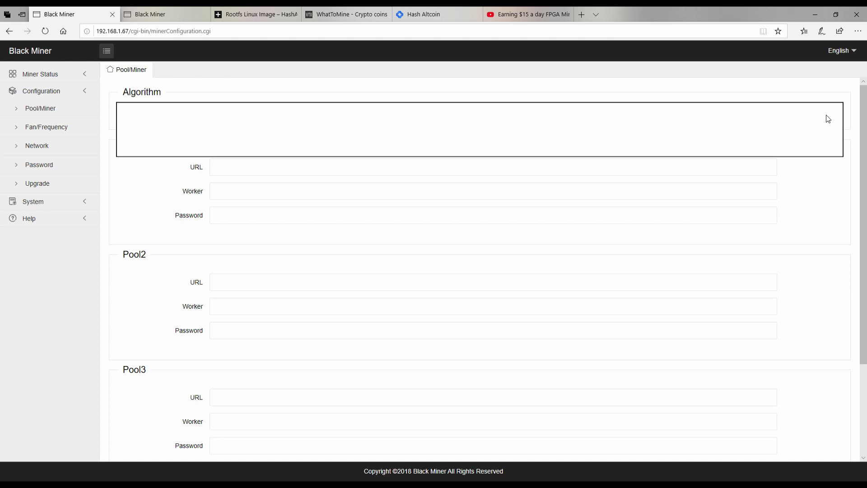
pyautogui.click(50, 112)
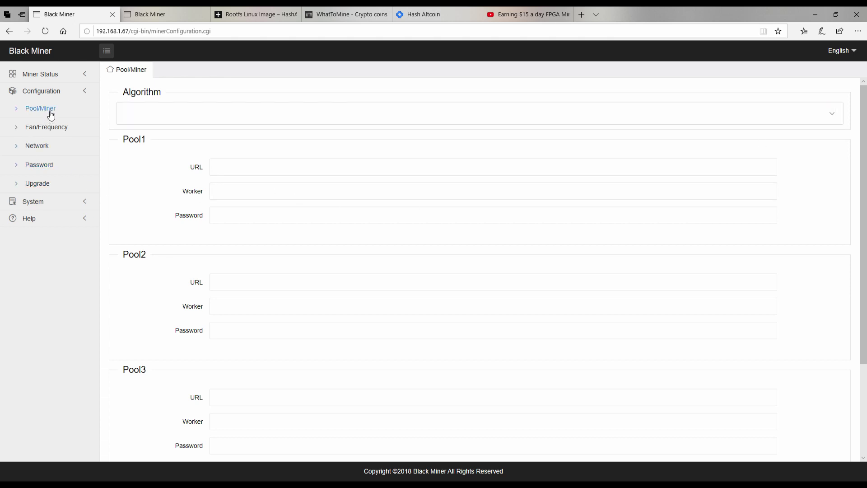
pyautogui.click(833, 113)
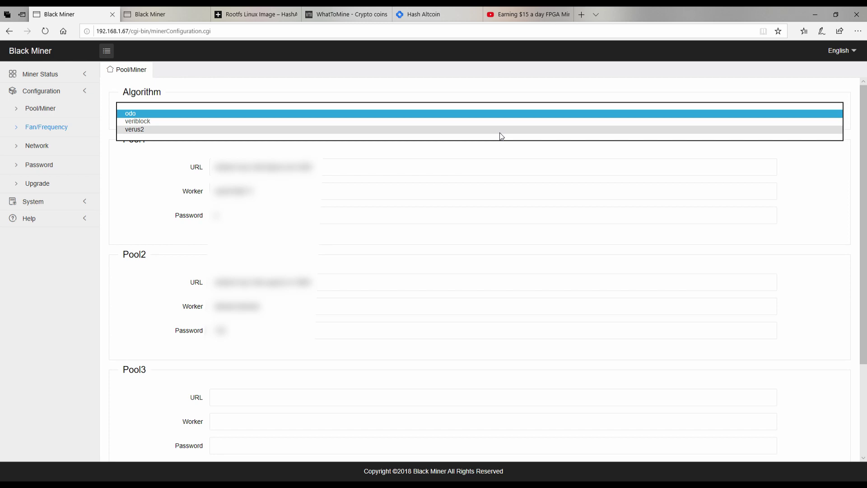
pyautogui.click(75, 17)
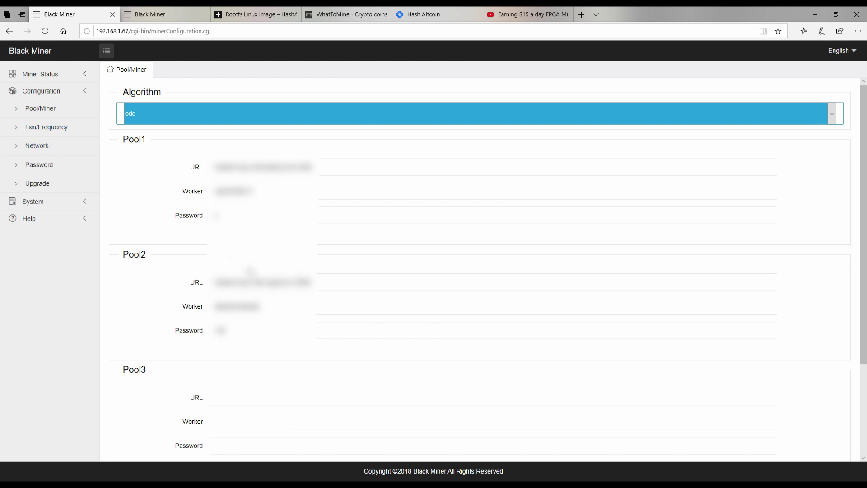
# - Upload another firmware image over the running firmware, keeping settings, and confirm the replacement
pyautogui.click(37, 184)
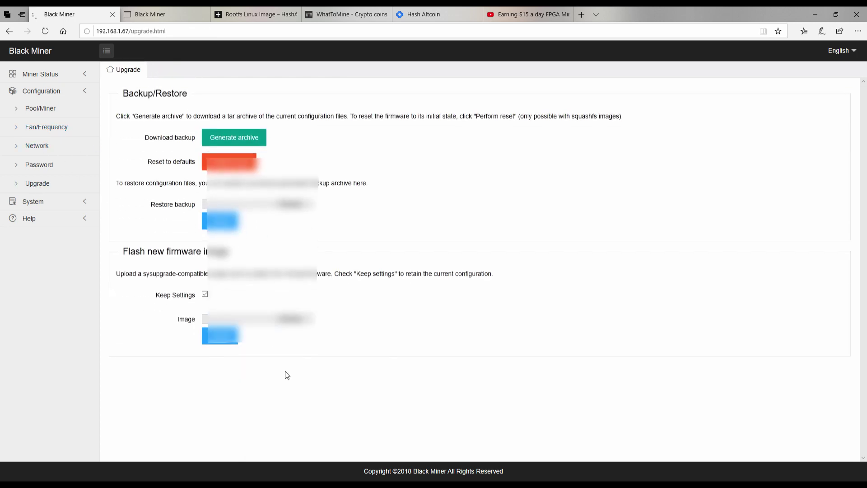
pyautogui.click(301, 318)
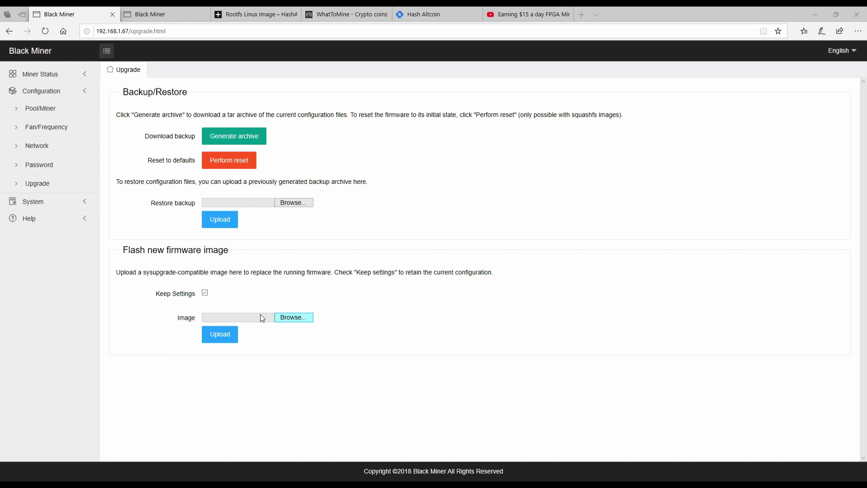
pyautogui.press('Return')
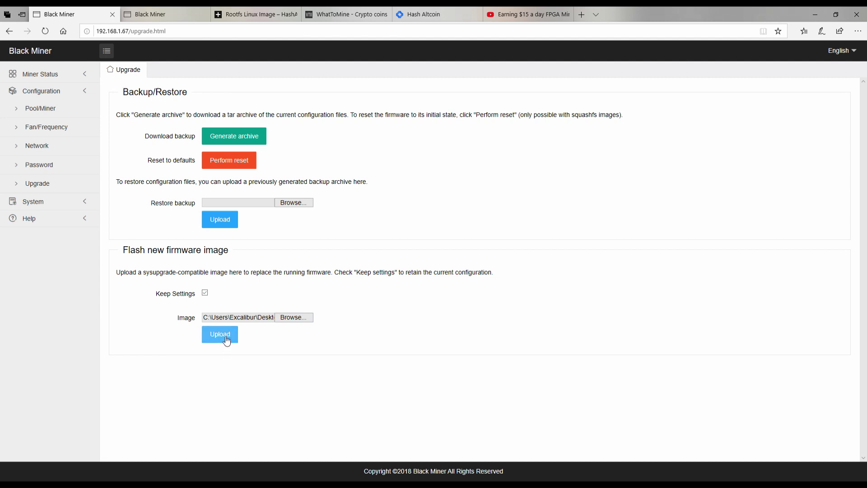
pyautogui.click(227, 340)
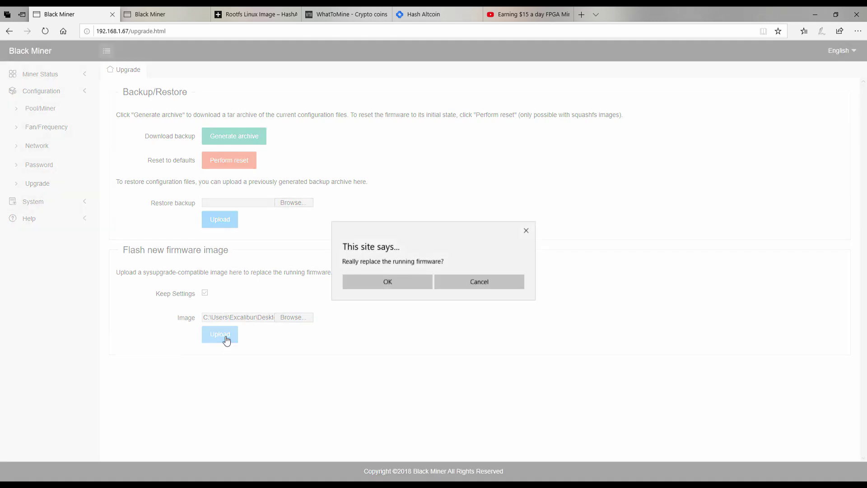
pyautogui.click(399, 282)
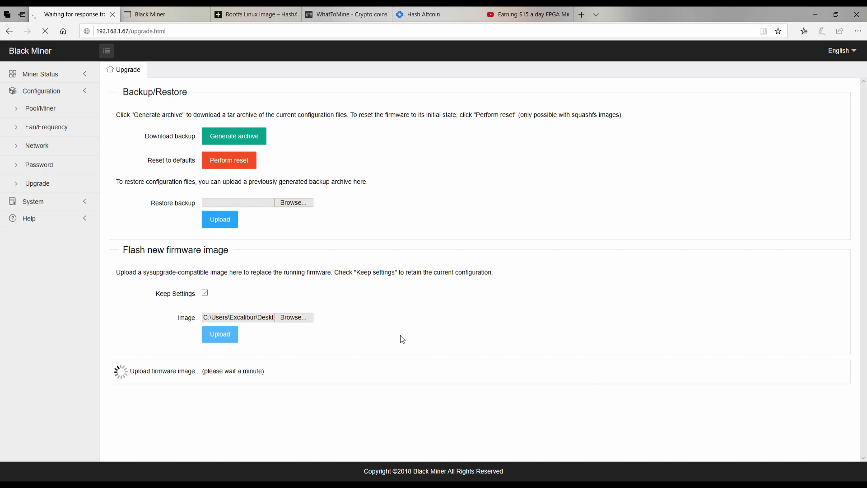
pyautogui.click(45, 108)
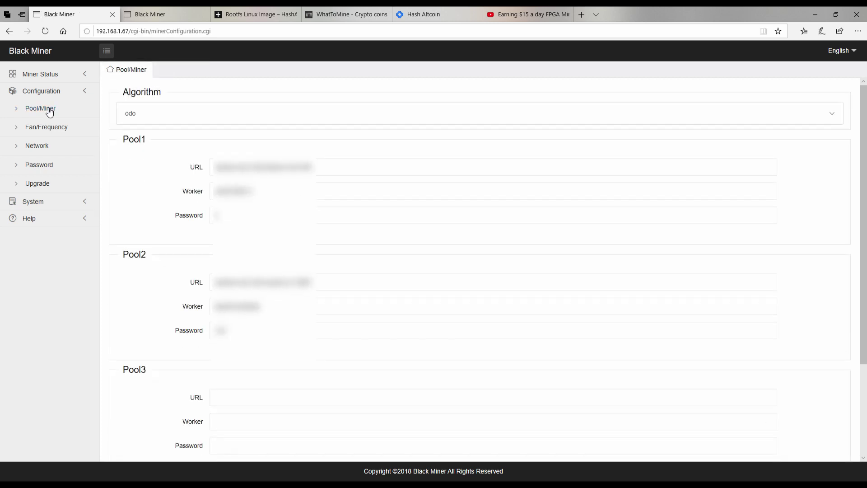
# - Switch the mining algorithm to ckb, save the pool configuration, and view Miner Status
pyautogui.click(831, 117)
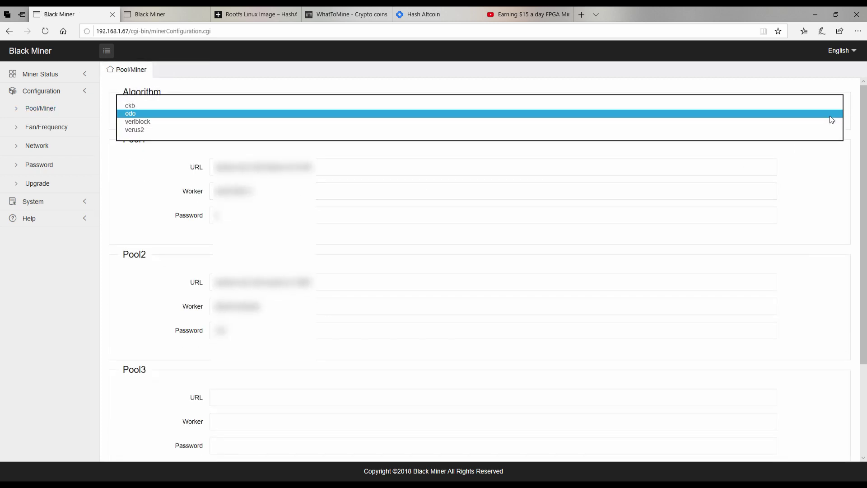
pyautogui.click(151, 105)
pyautogui.scroll(-3, 287, 352)
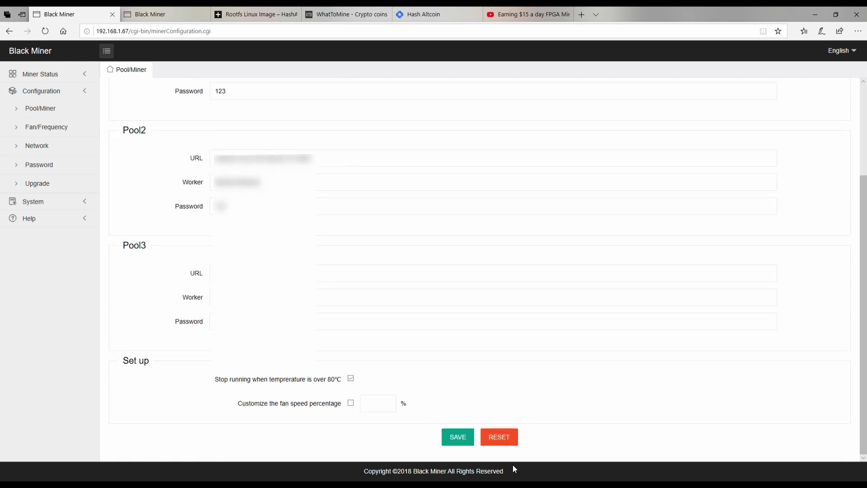
pyautogui.click(461, 438)
pyautogui.click(36, 77)
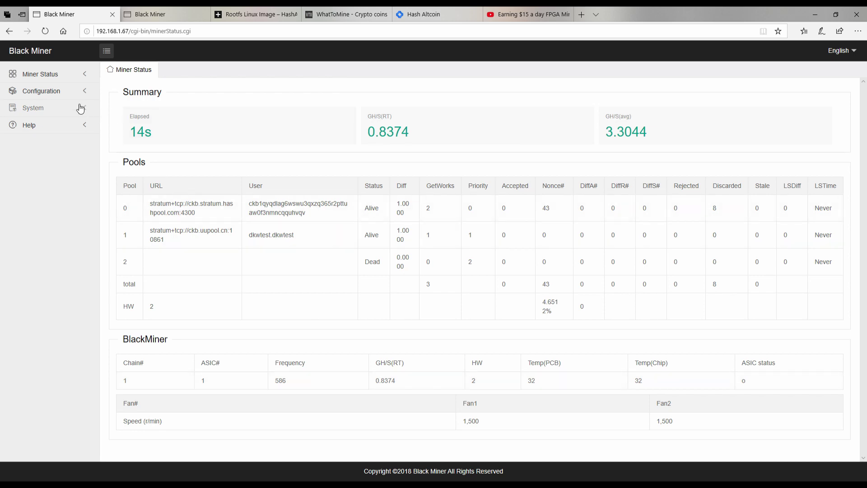
# - Reload Miner Status twice until pool 0 is Alive and hashrate reaches about 2.1 GH/s
pyautogui.click(36, 75)
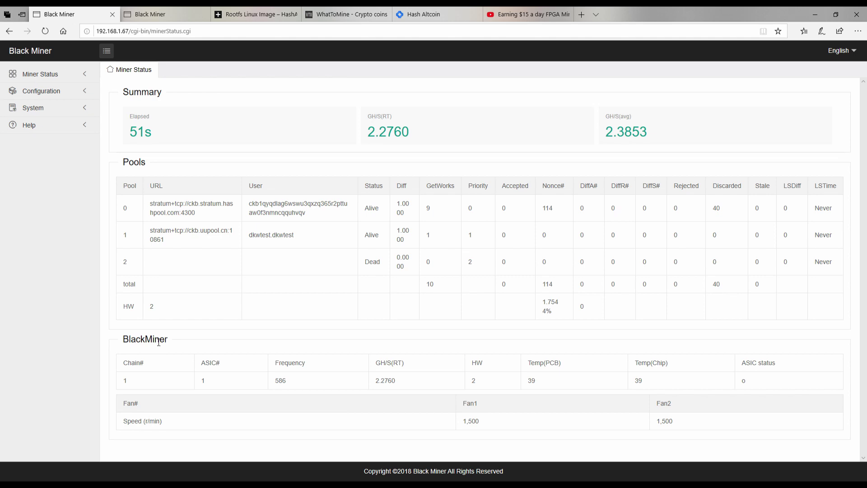
pyautogui.click(40, 73)
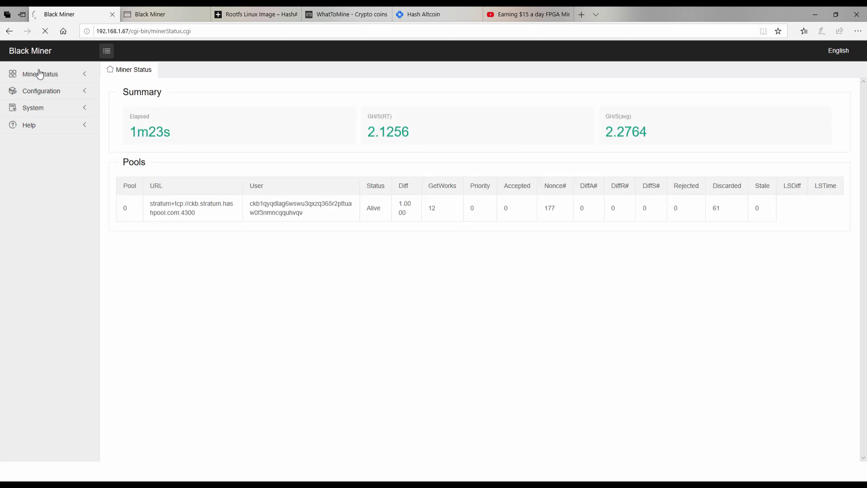